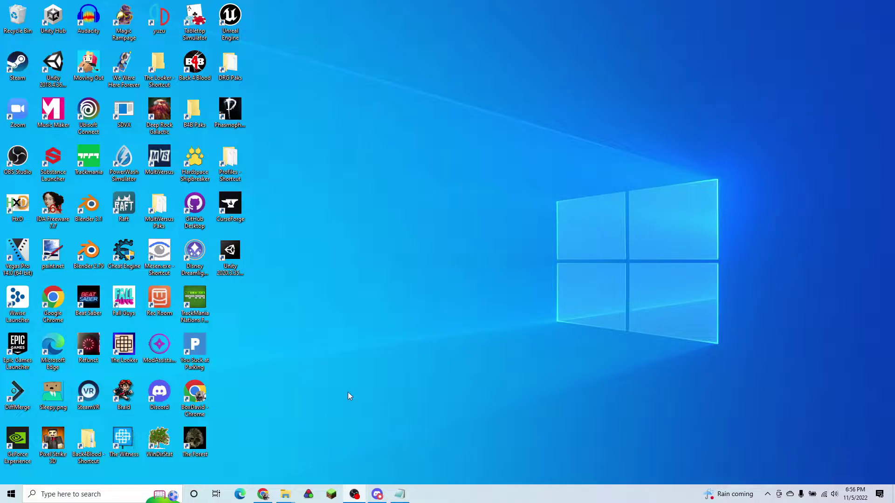
# Open the Install PowerToys docs page and scroll to the 'Install with Windows executable file via GitHub' section
pyautogui.click(263, 495)
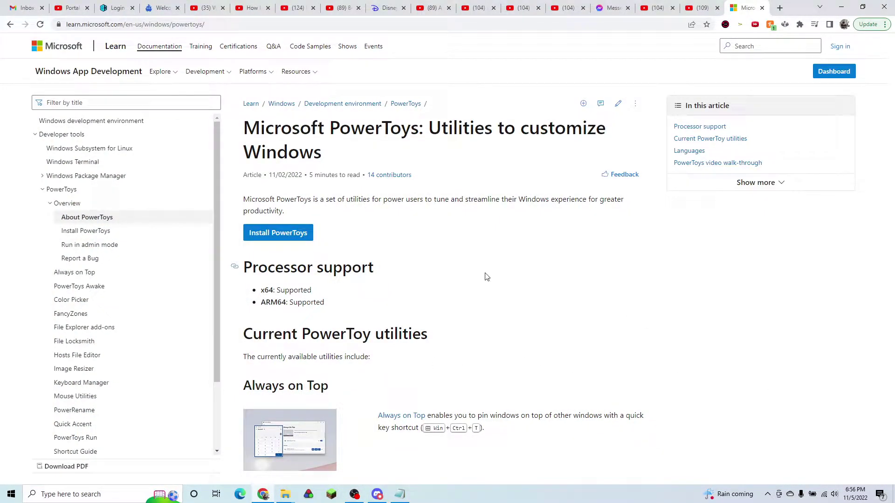
pyautogui.click(292, 237)
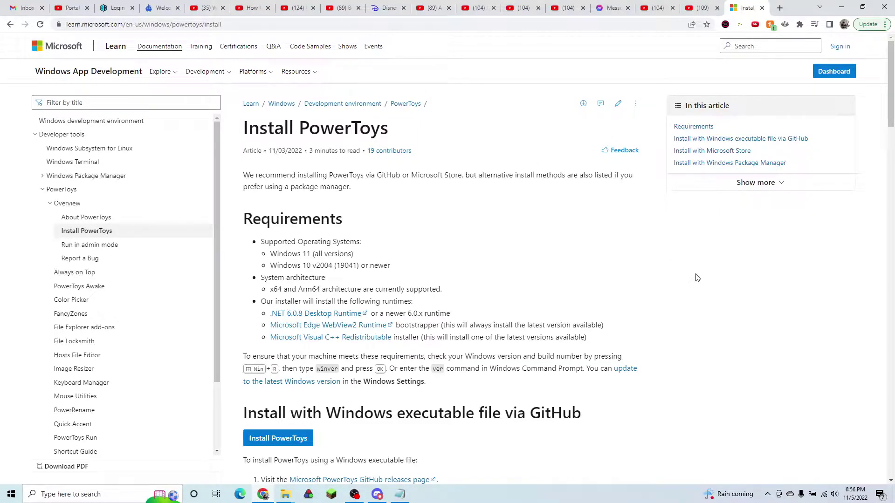
pyautogui.scroll(-1, 698, 278)
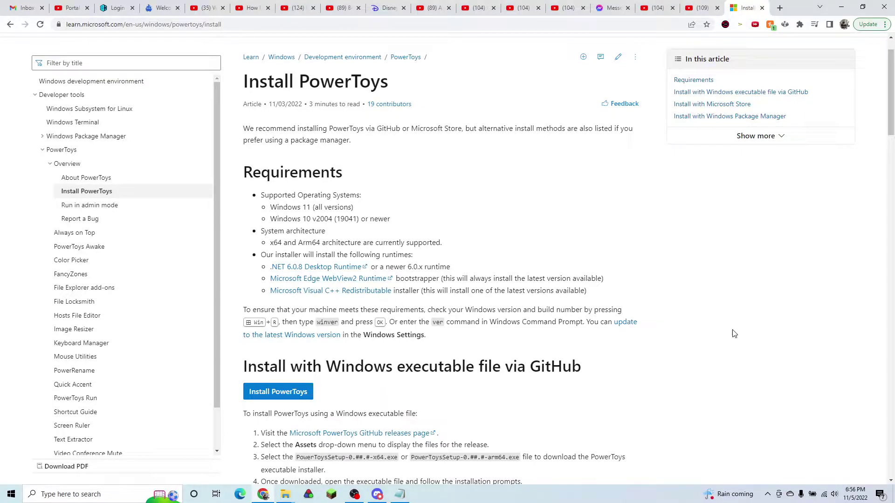
pyautogui.scroll(-3, 412, 401)
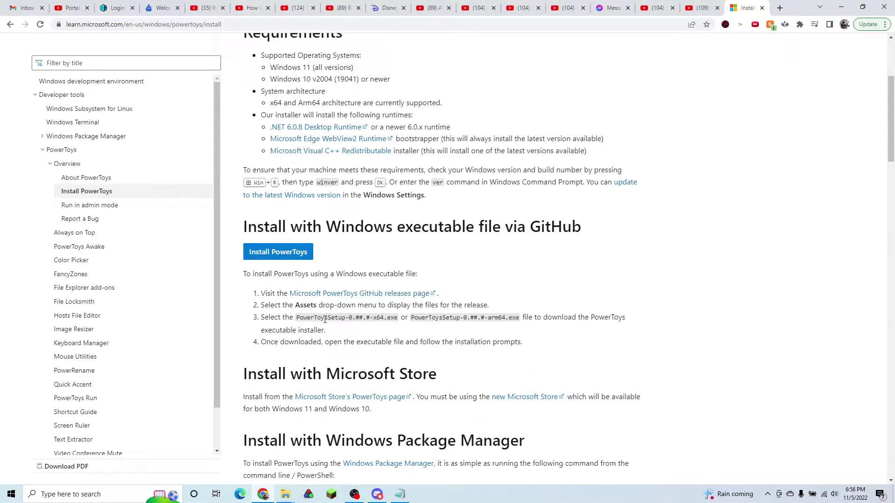
# Go to the GitHub PowerToys v0.64.0 release page and scroll down to its Assets list
pyautogui.click(296, 262)
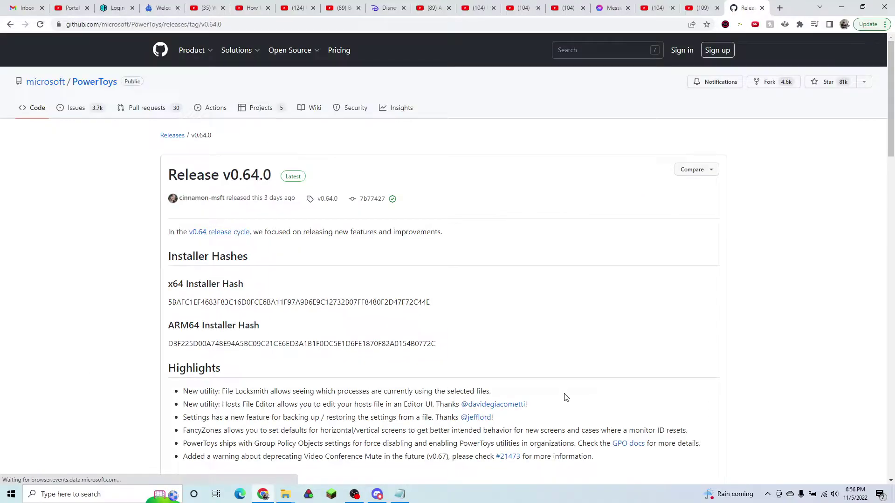
pyautogui.scroll(-15, 694, 323)
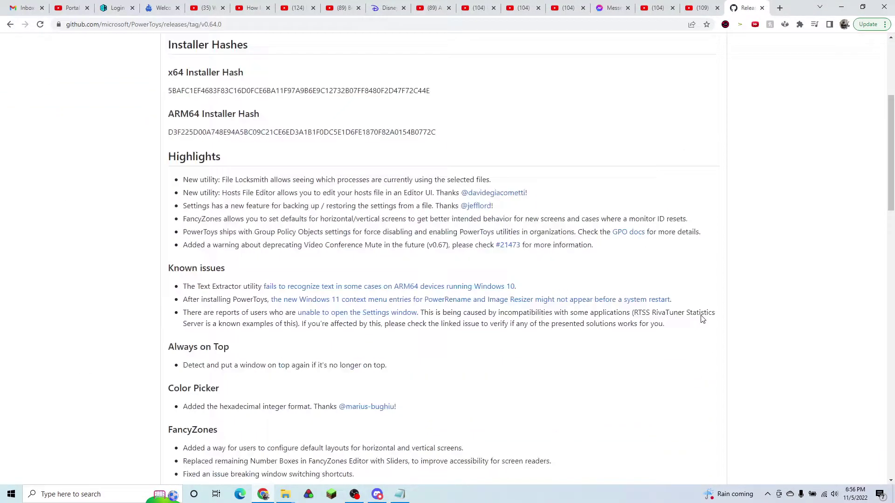
pyautogui.scroll(-10, 693, 322)
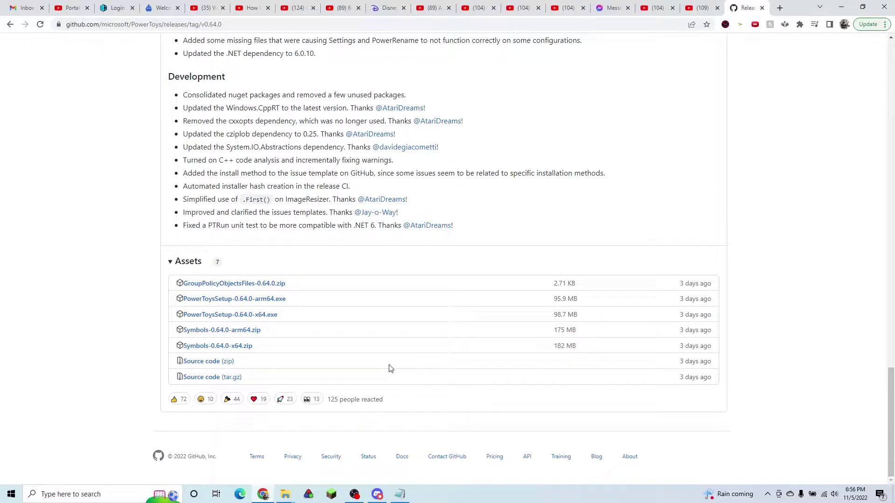
# Minimize Chrome, launch PowerToys from a 'powertoy' search, then reposition and enlarge its Settings window
pyautogui.click(842, 7)
pyautogui.click(86, 497)
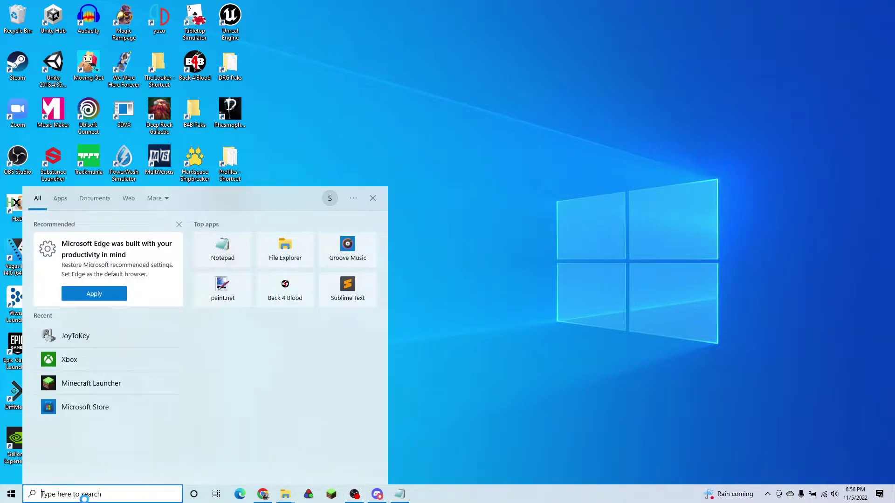
pyautogui.write('powertyoy')
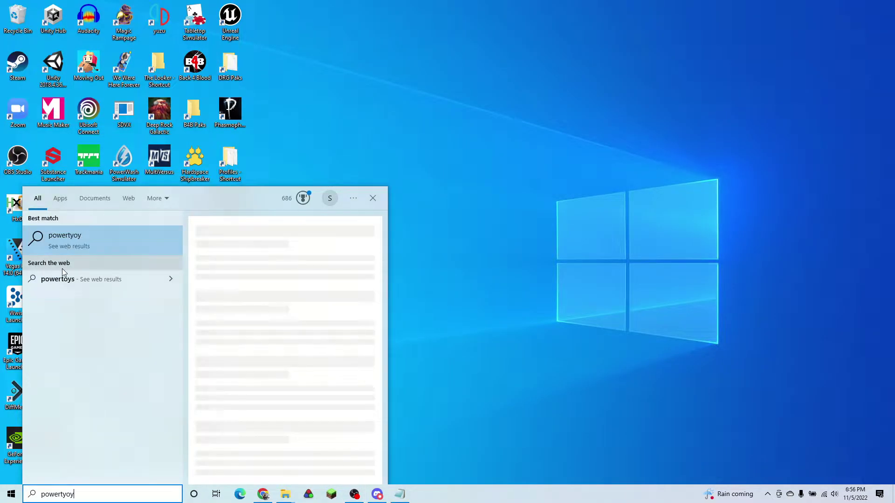
pyautogui.press('BackSpace')
pyautogui.press('BackSpace')
pyautogui.press('BackSpace')
pyautogui.write('oy')
pyautogui.click(83, 241)
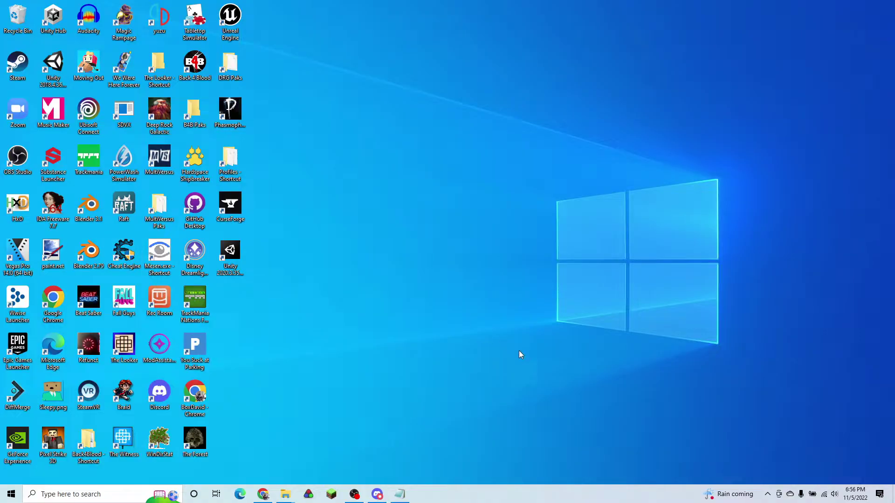
pyautogui.moveTo(359, 114); pyautogui.dragTo(418, 51)
pyautogui.moveTo(700, 306); pyautogui.dragTo(805, 400)
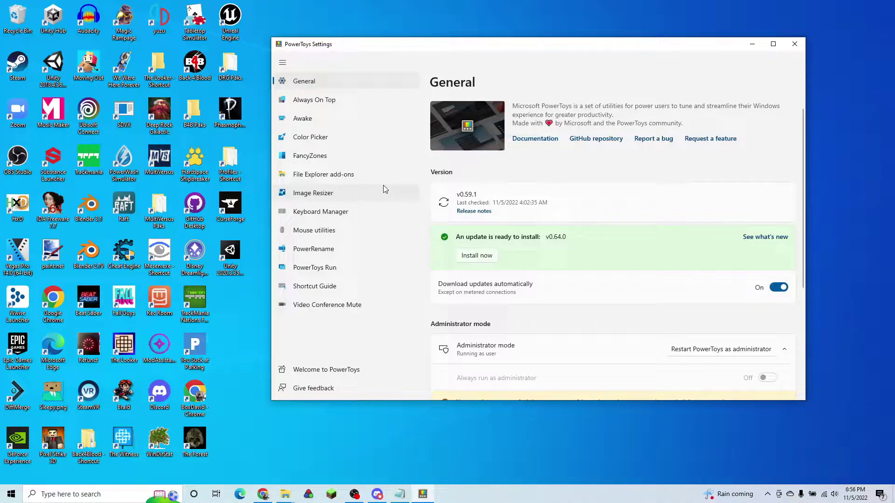
# Turn on Keyboard Manager, showing its existing E→W, S→A, F→D, V→F and D→S remaps
pyautogui.click(327, 214)
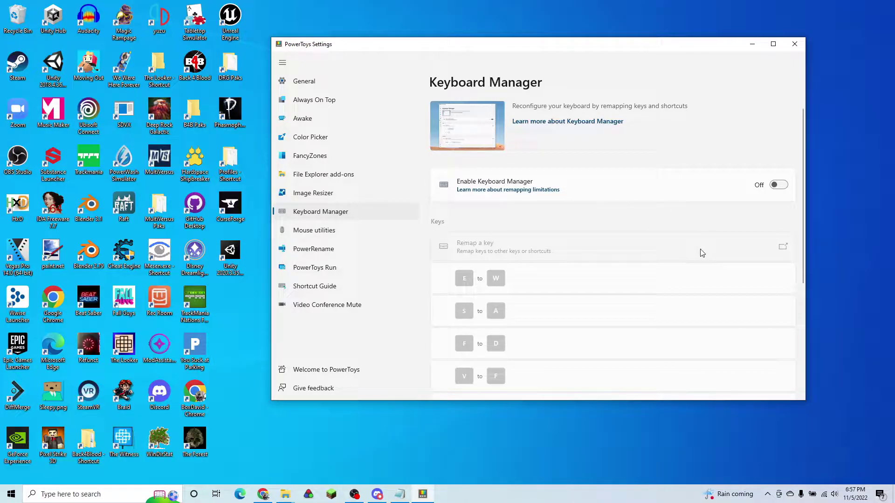
pyautogui.click(777, 187)
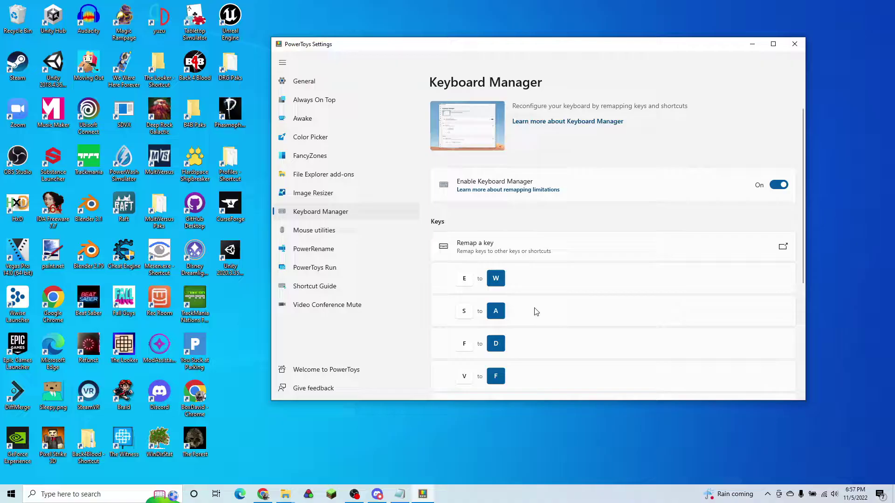
pyautogui.moveTo(804, 215); pyautogui.dragTo(809, 236)
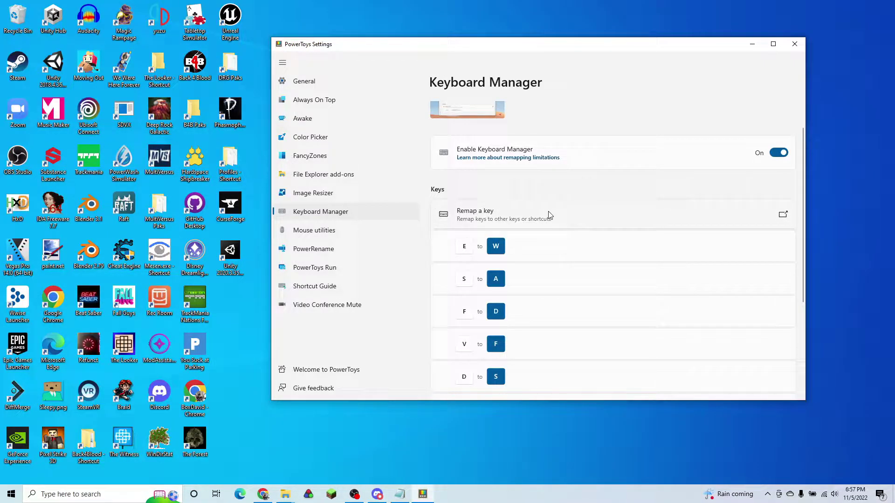
# Open the Remap keys editor, move it aside, and scroll down to the W→E and A→V entries
pyautogui.click(784, 215)
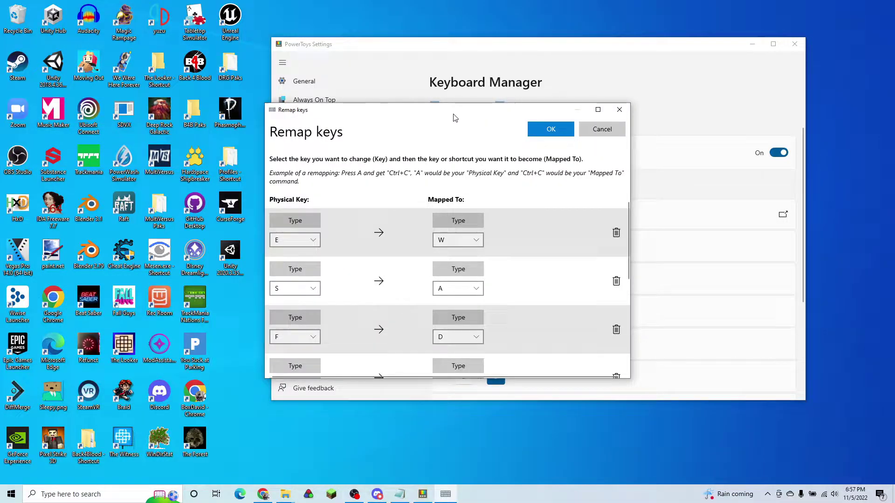
pyautogui.moveTo(456, 114); pyautogui.dragTo(511, 111)
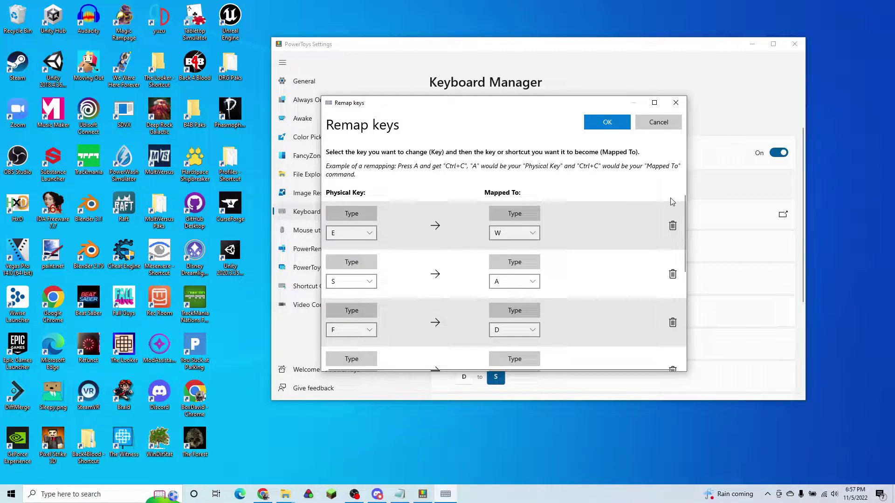
pyautogui.moveTo(686, 205)
pyautogui.mouseDown()
pyautogui.moveTo(686, 289)
pyautogui.moveTo(682, 196)
pyautogui.mouseUp()
pyautogui.moveTo(686, 219); pyautogui.dragTo(679, 299)
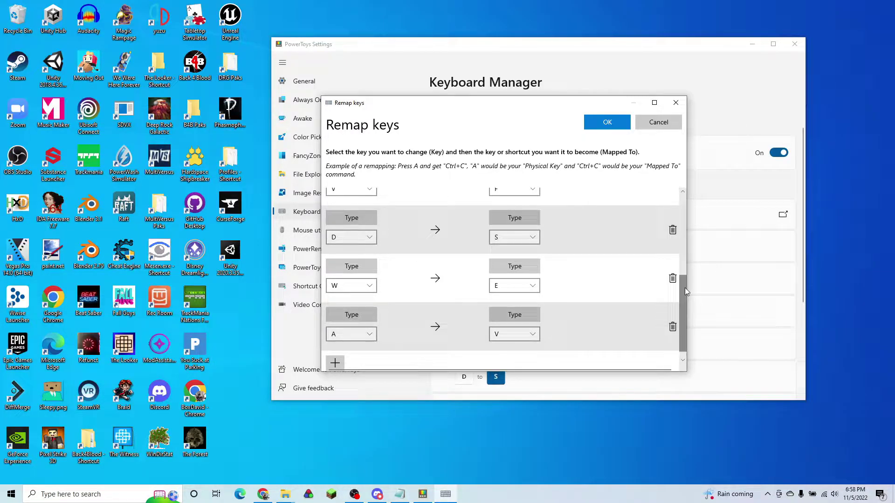
pyautogui.scroll(-1, 685, 289)
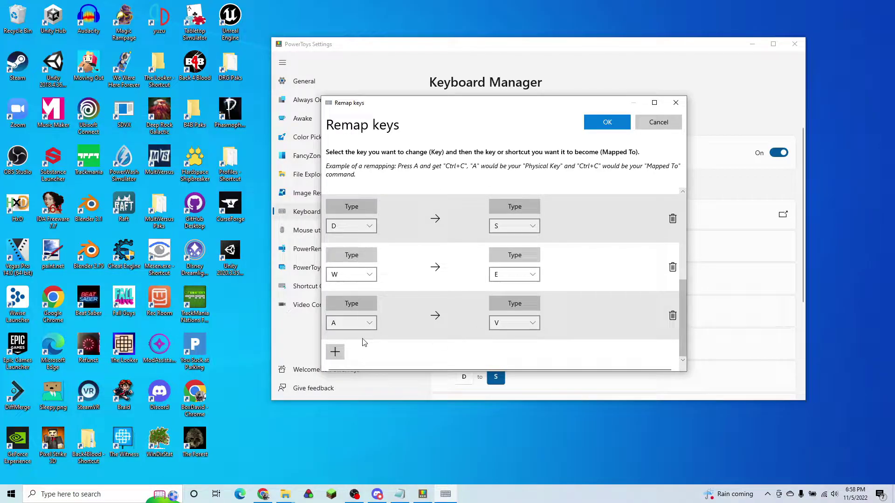
# Add a new remap row mapping the H key to Space
pyautogui.click(339, 357)
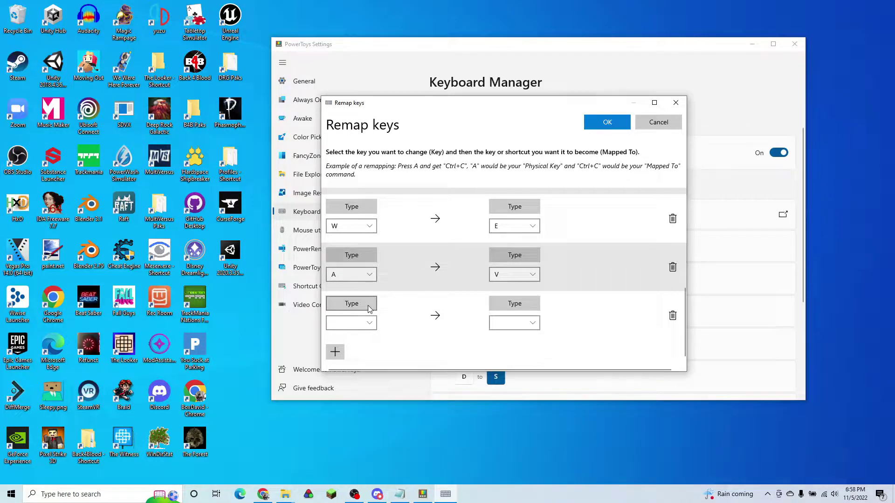
pyautogui.click(352, 304)
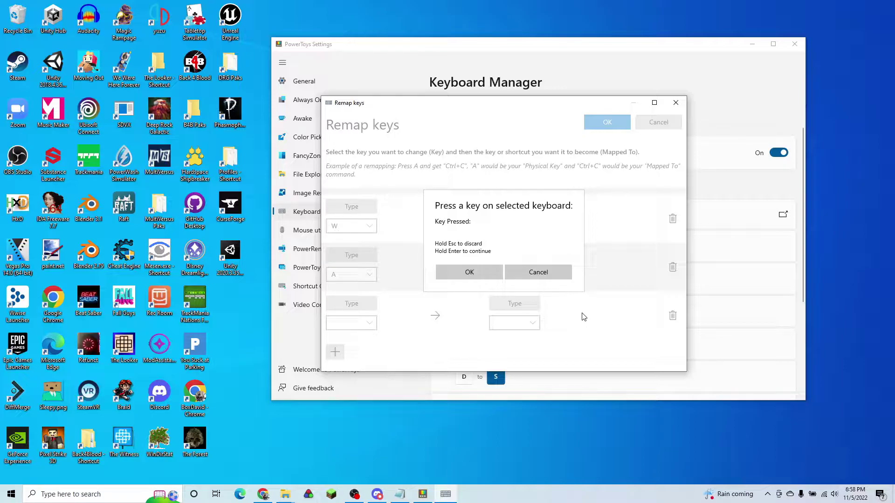
pyautogui.press('h')
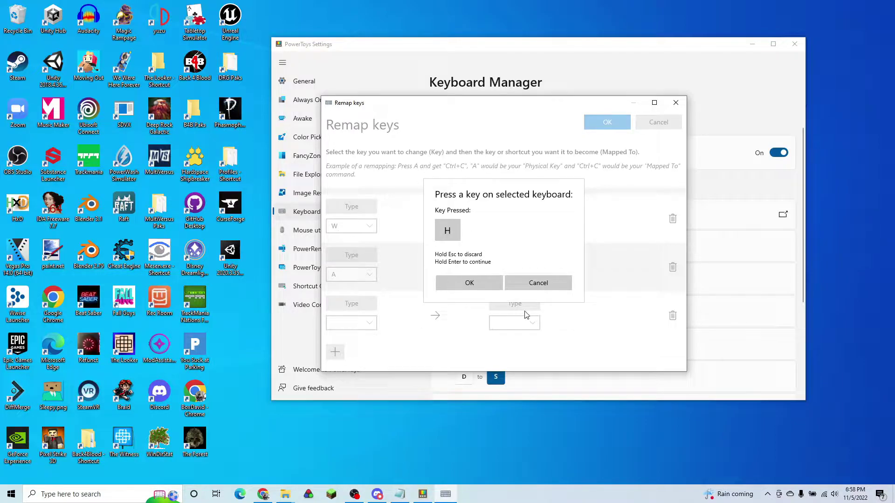
pyautogui.click(479, 284)
pyautogui.click(520, 308)
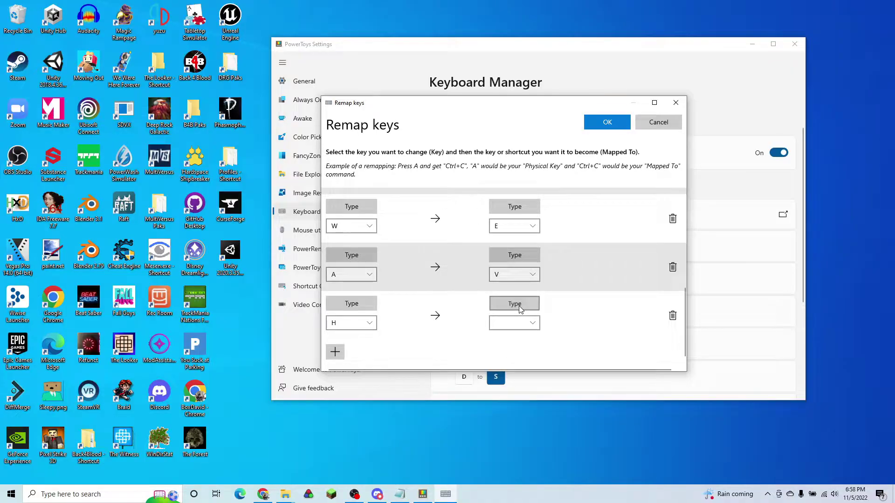
pyautogui.press('space')
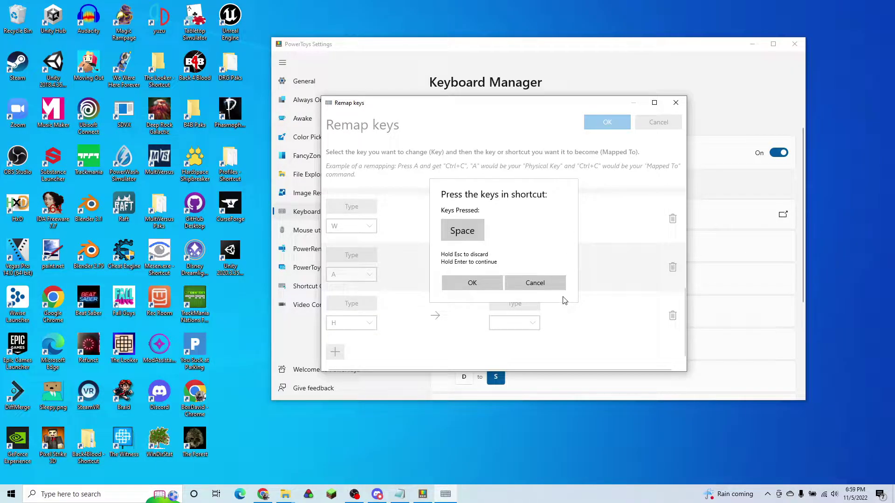
pyautogui.click(472, 284)
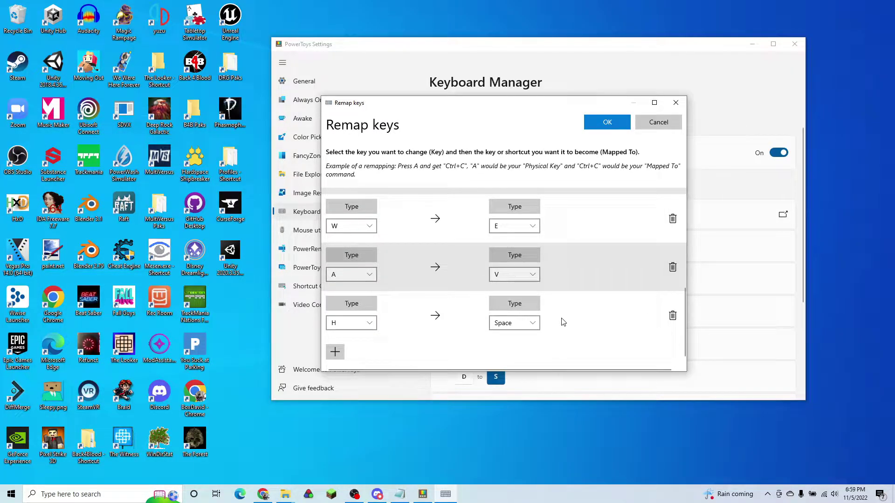
# Save the remaps past the reassignment warning, then switch Keyboard Manager off
pyautogui.click(604, 127)
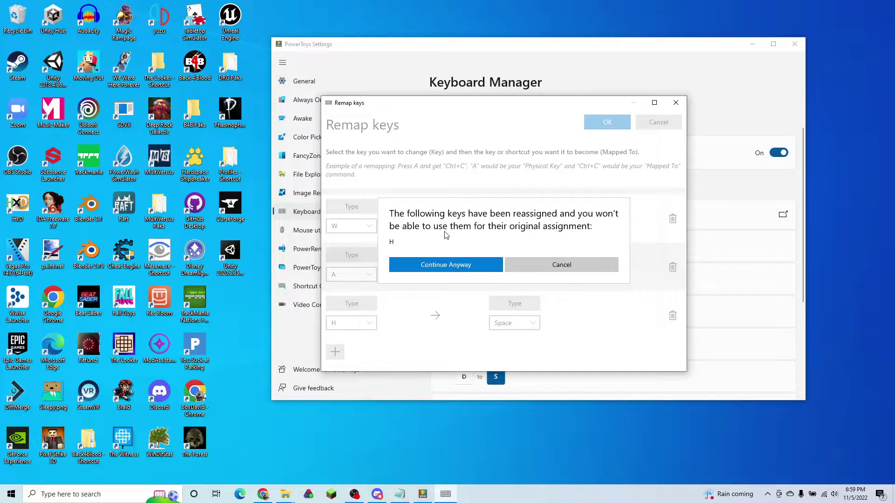
pyautogui.click(455, 264)
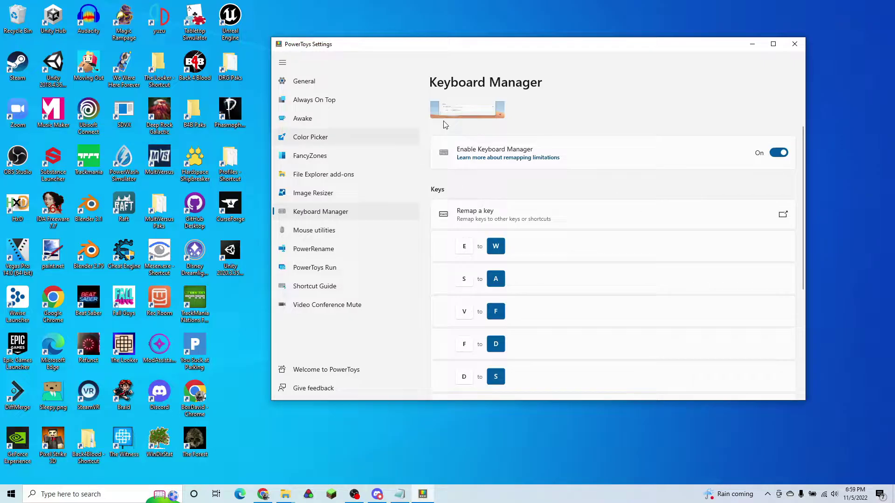
pyautogui.click(89, 492)
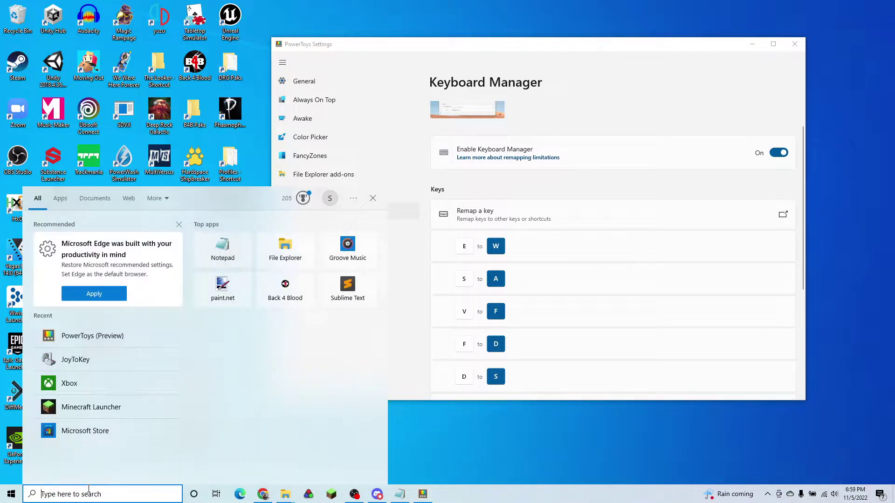
pyautogui.click(778, 154)
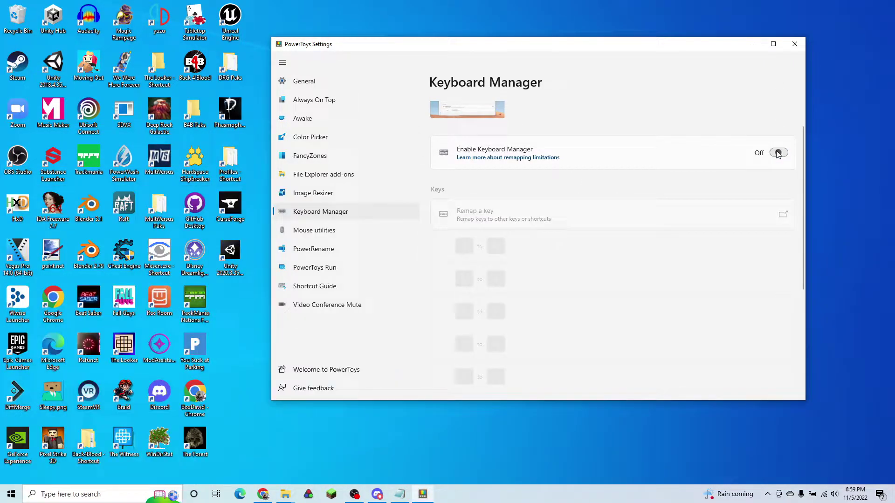
pyautogui.click(110, 491)
# Launch Notepad from search and move its window lower and left
pyautogui.write('notepad')
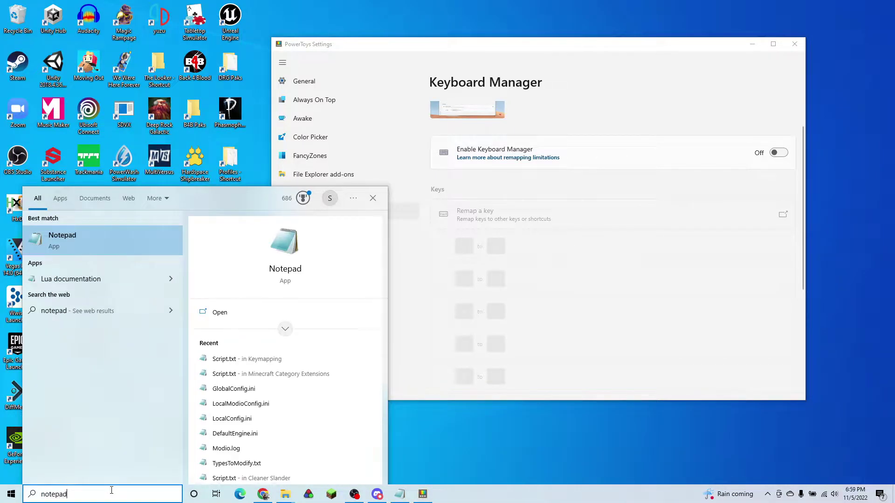
pyautogui.press('Return')
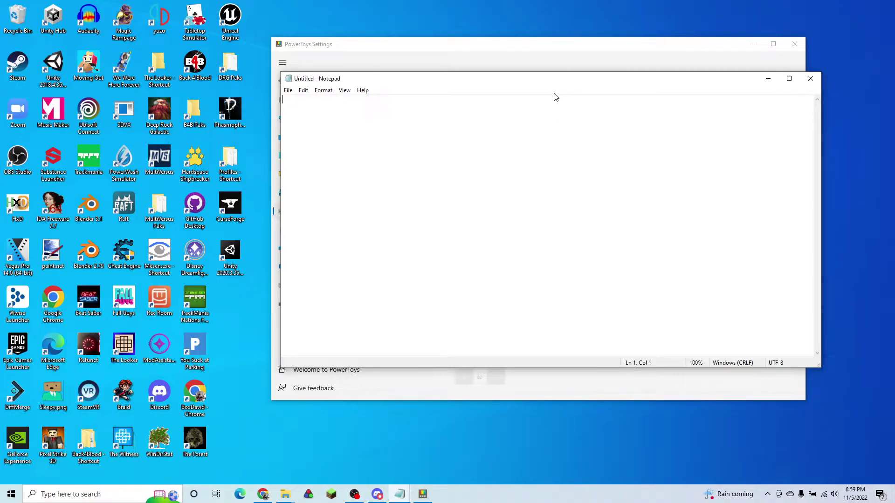
pyautogui.moveTo(556, 79)
pyautogui.mouseDown()
pyautogui.moveTo(366, 114)
pyautogui.moveTo(430, 184)
pyautogui.mouseUp()
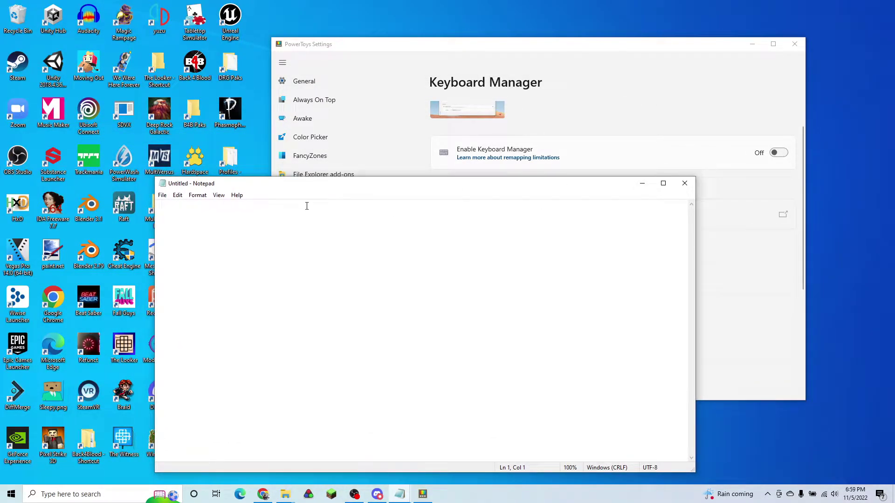
# Turn Keyboard Manager back on, test keys in Notepad, then close it with Don't Save
pyautogui.click(784, 160)
pyautogui.click(190, 218)
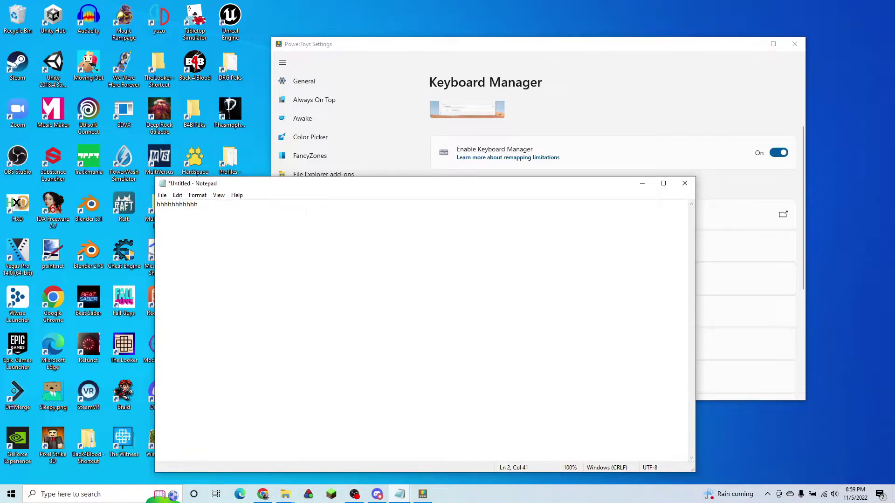
pyautogui.click(684, 183)
pyautogui.click(451, 250)
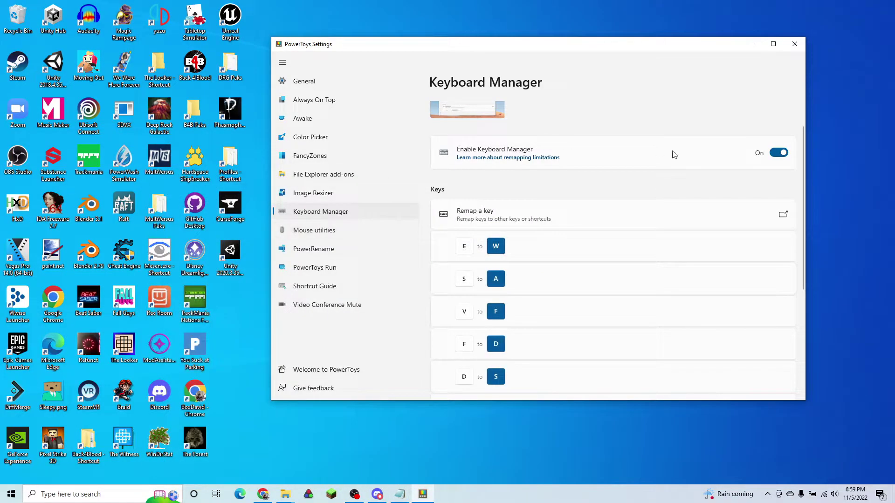
# Switch Keyboard Manager off, launch TrackMania Nations Forever, pick the profile, and Alt+Tab back out
pyautogui.click(780, 155)
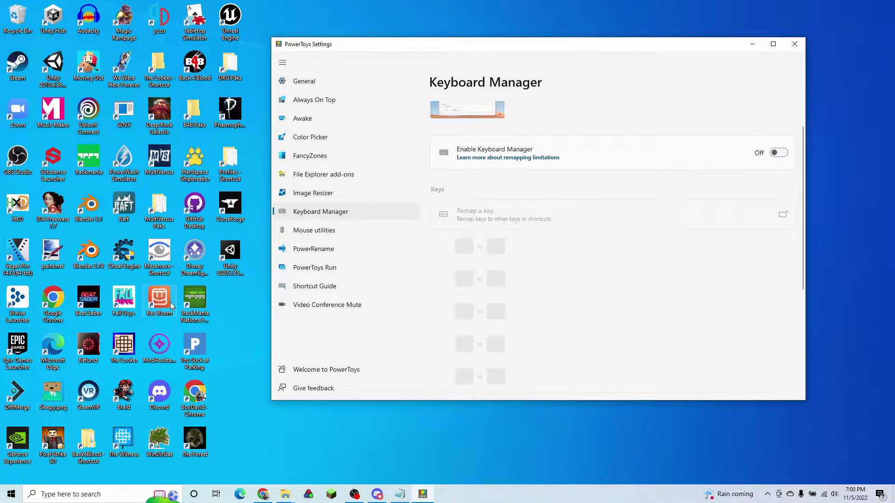
pyautogui.doubleClick(195, 309)
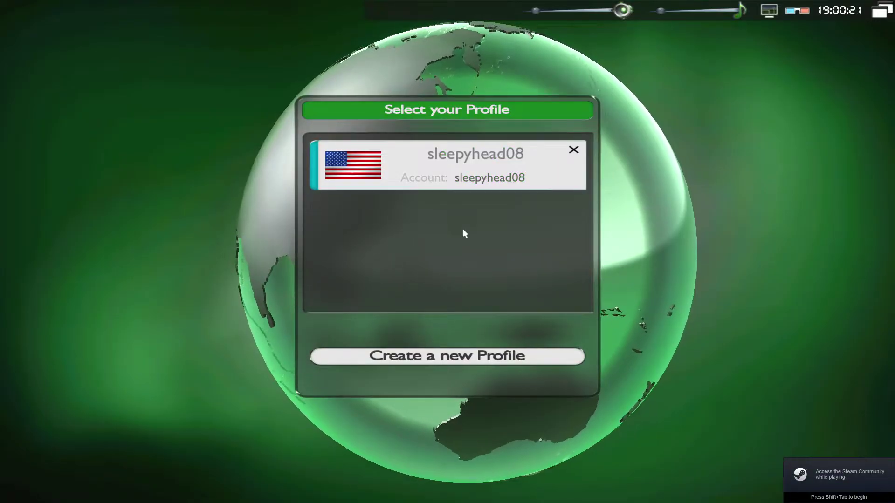
pyautogui.click(412, 186)
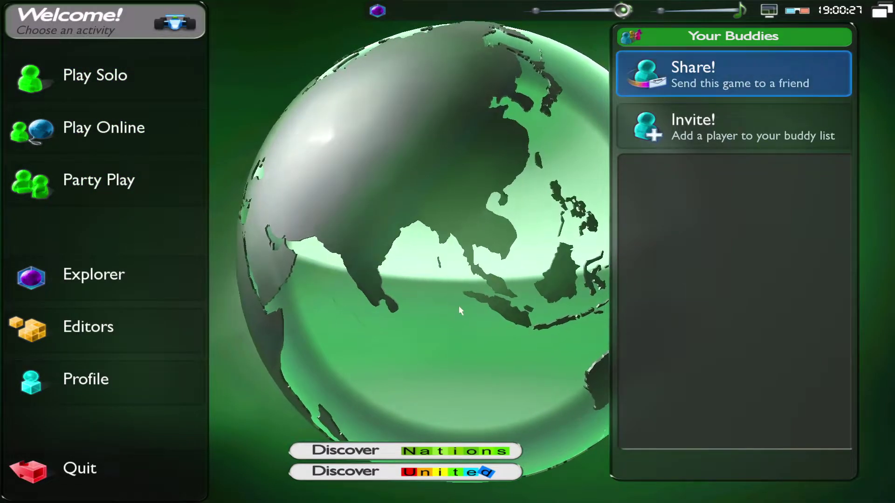
pyautogui.hotkey('alt', 'Tab')
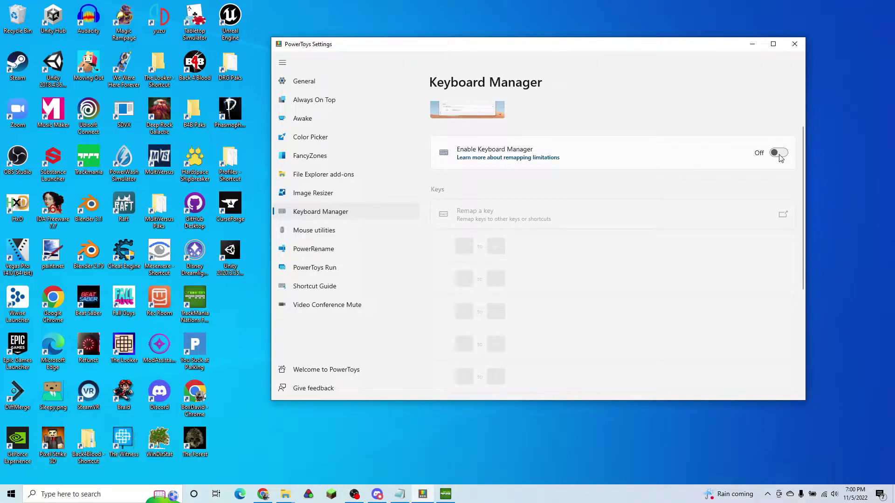
# Re-enable Keyboard Manager and open the Remap keys editor to review the E→W, S→A and V→F remaps
pyautogui.click(779, 154)
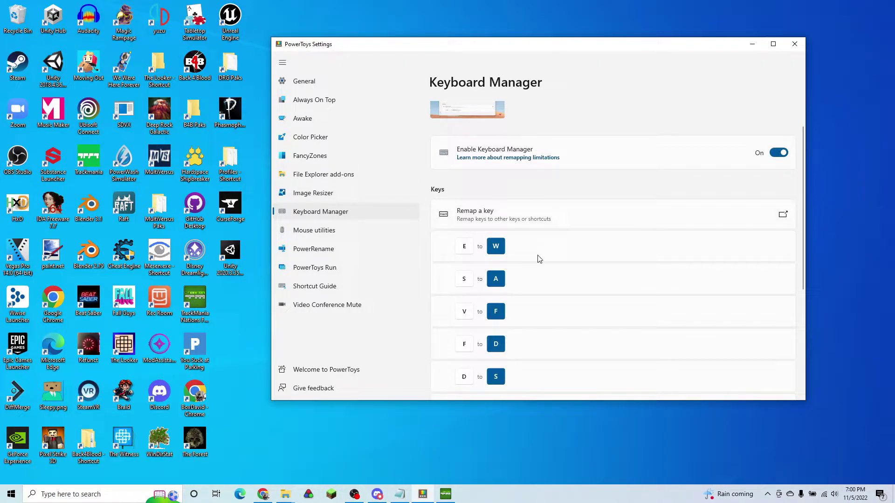
pyautogui.click(783, 217)
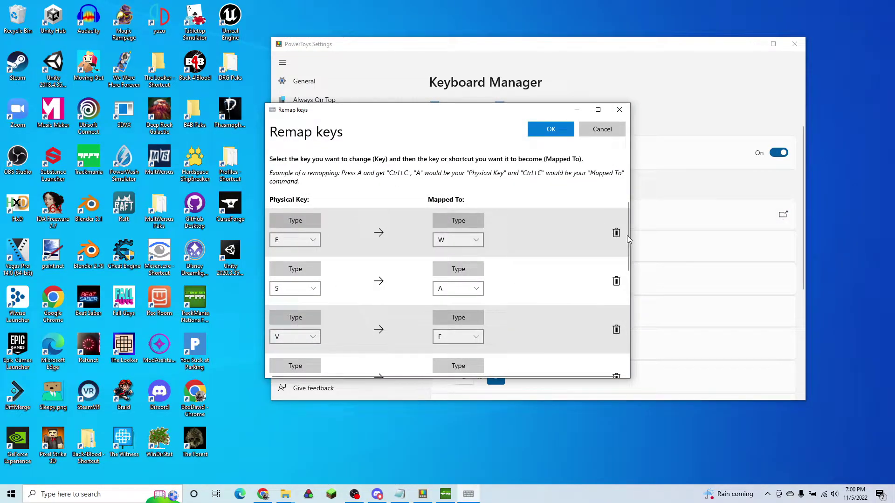
pyautogui.scroll(-5, 627, 236)
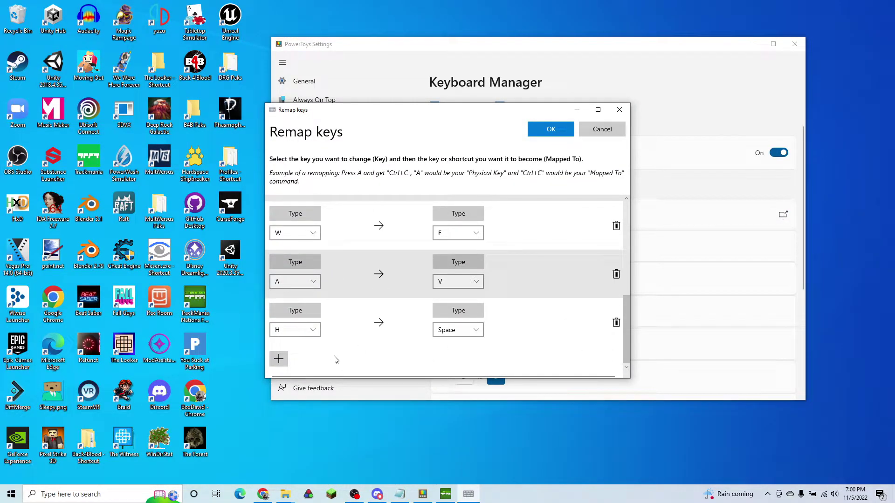
pyautogui.scroll(5, 466, 242)
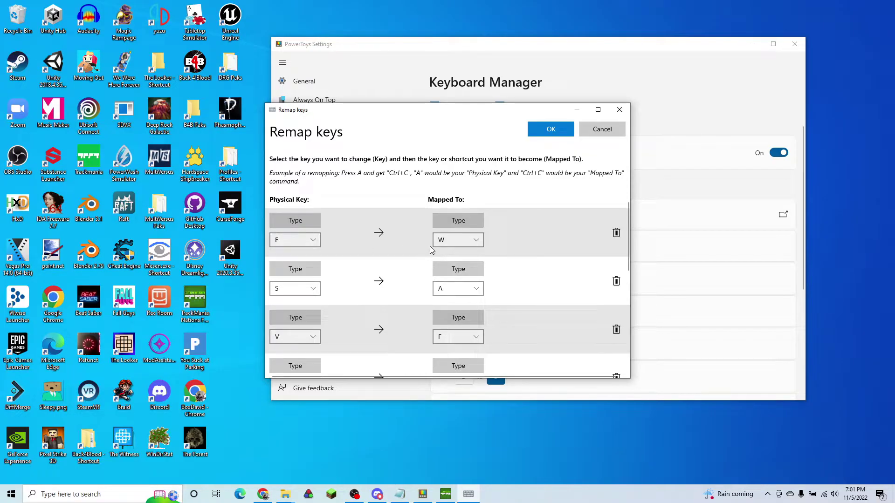
# Change E's mapping to Up and S's mapping to Left
pyautogui.click(457, 240)
pyautogui.click(549, 239)
pyautogui.click(457, 222)
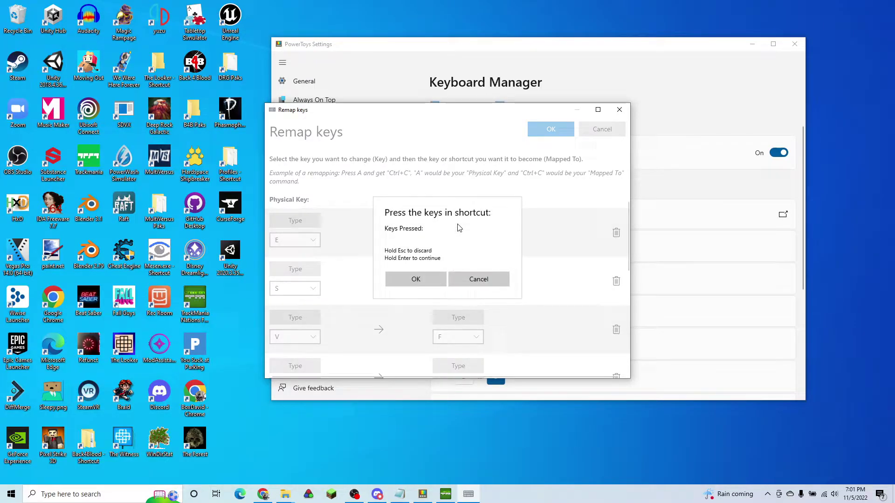
pyautogui.press('Up')
pyautogui.click(423, 294)
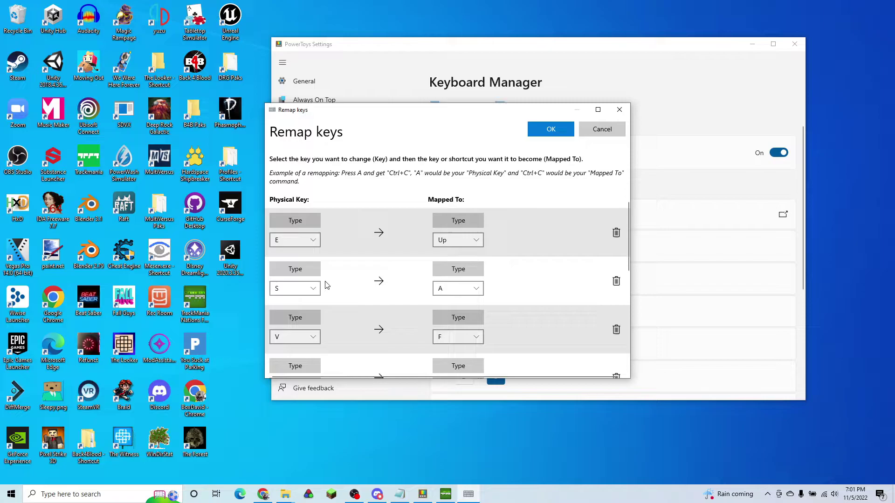
pyautogui.click(473, 269)
pyautogui.press('Left')
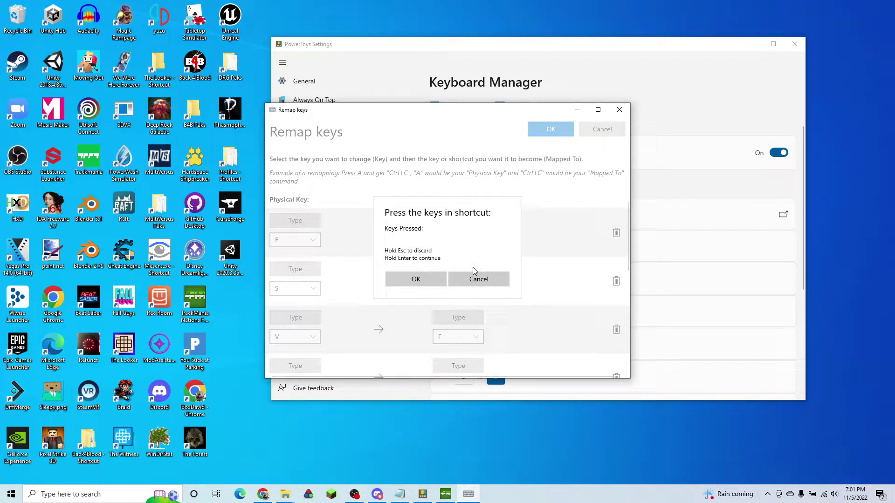
pyautogui.press('Return')
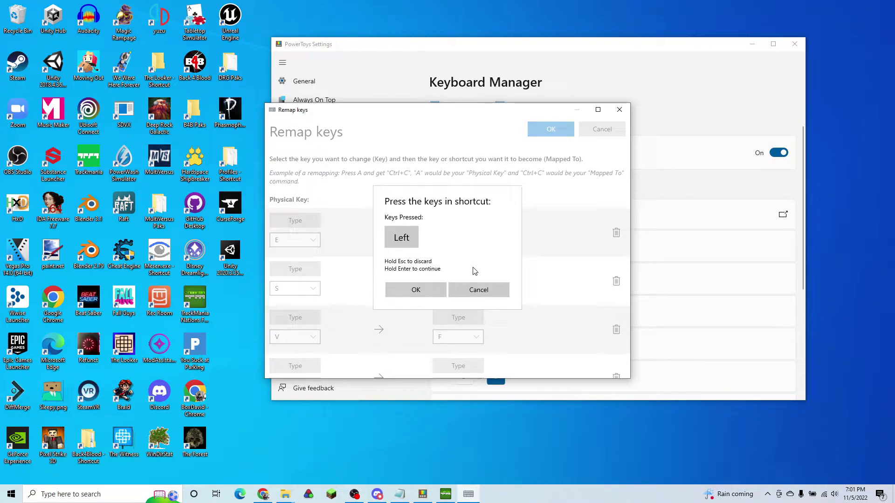
pyautogui.click(416, 290)
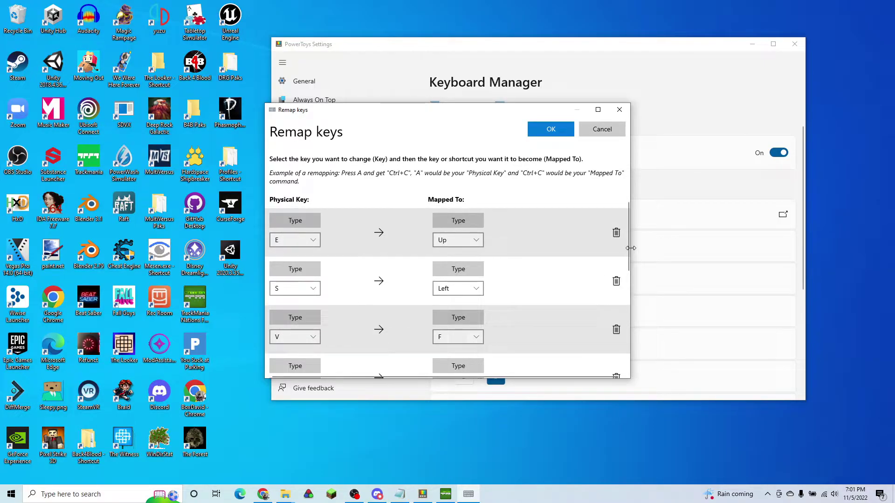
# Map F to Right and D to Down, then save the remaps, accepting the warning
pyautogui.moveTo(629, 249); pyautogui.dragTo(629, 280)
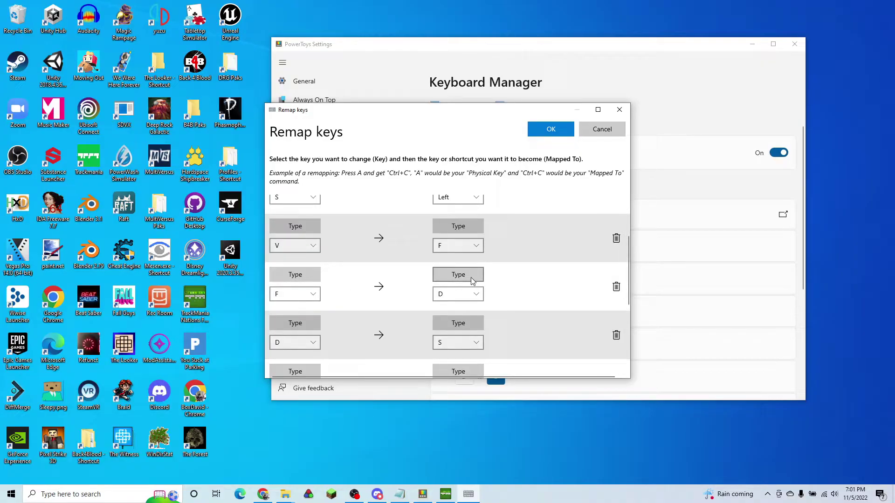
pyautogui.click(458, 274)
pyautogui.press('Right')
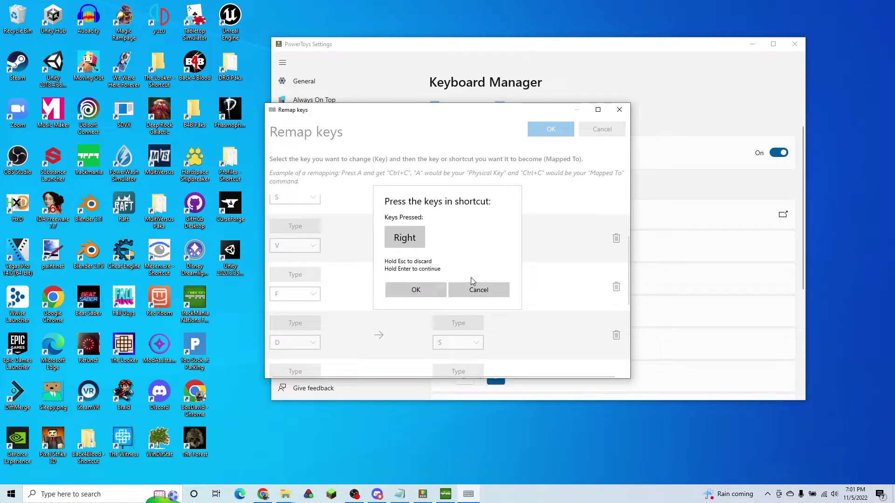
pyautogui.click(436, 289)
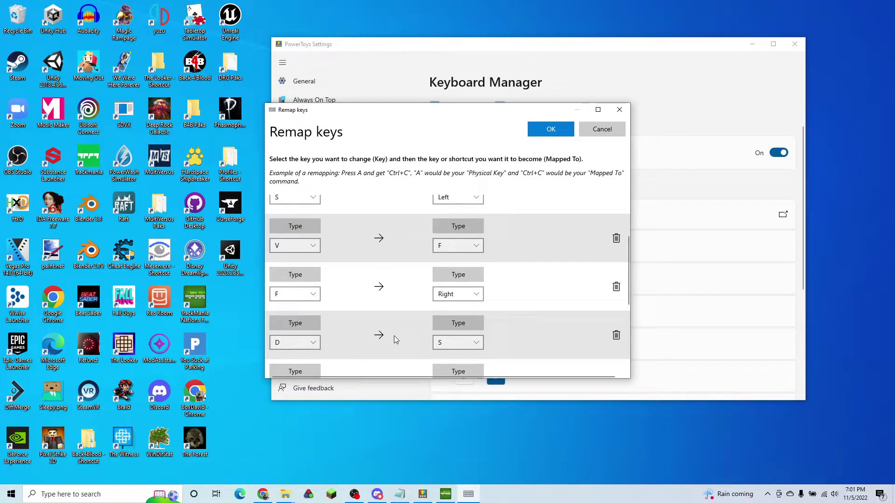
pyautogui.click(460, 324)
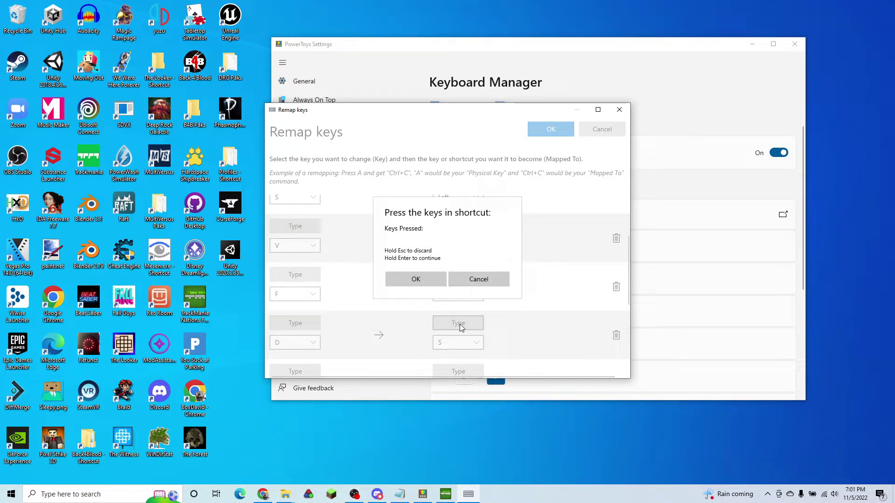
pyautogui.press('Down')
pyautogui.click(416, 290)
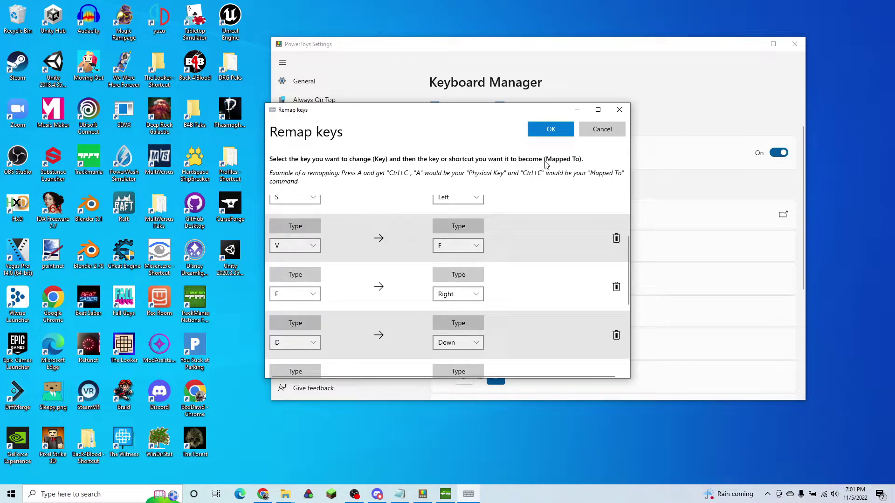
pyautogui.click(551, 129)
pyautogui.click(399, 273)
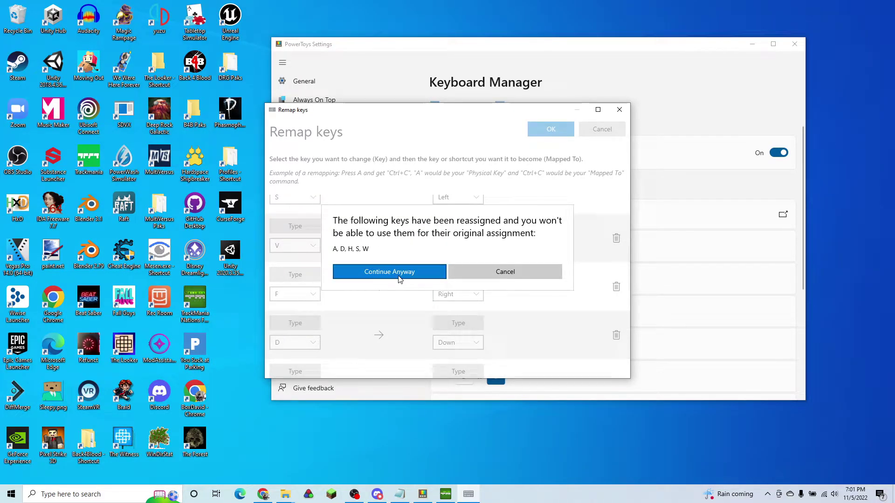
# Switch to TrackMania and start the White series A01-Race track in solo play
pyautogui.click(446, 493)
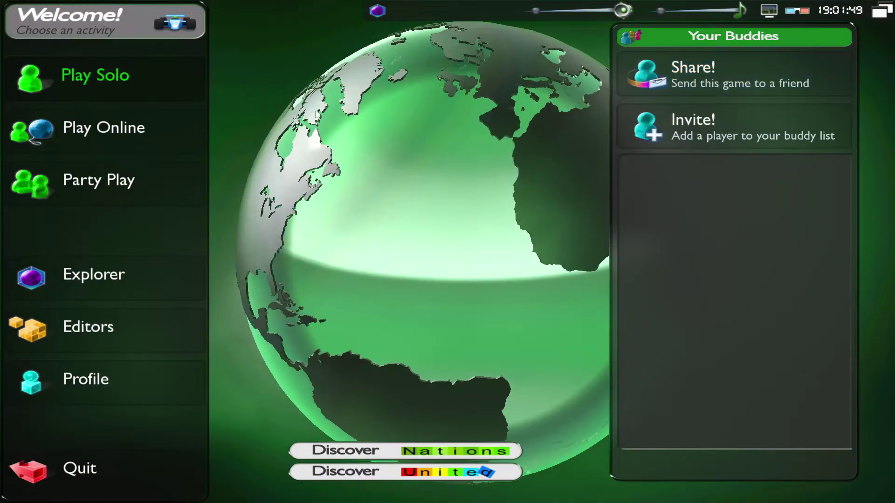
pyautogui.click(127, 70)
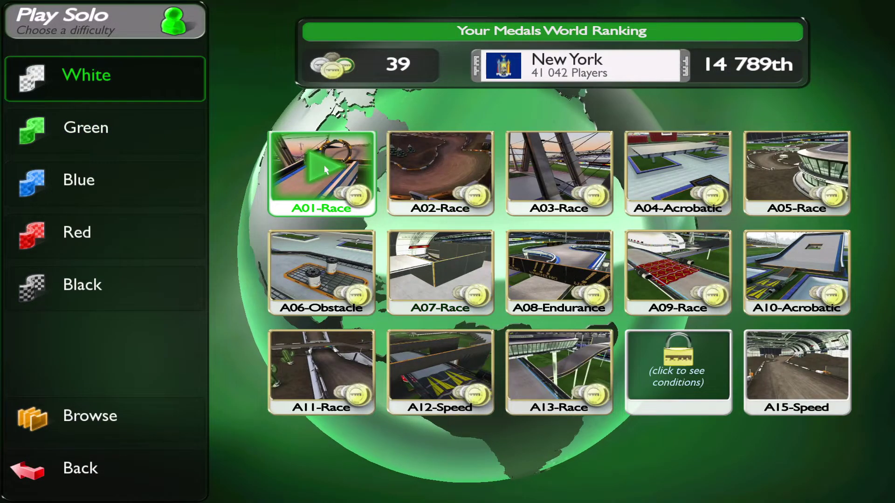
pyautogui.click(323, 165)
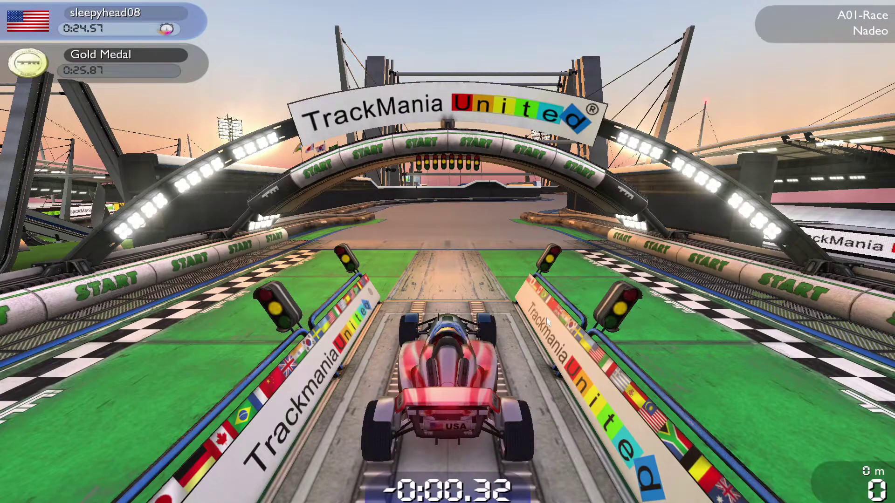
# Accelerate off the start line and steer through the opening curves and banked left turn
pyautogui.press('Up')
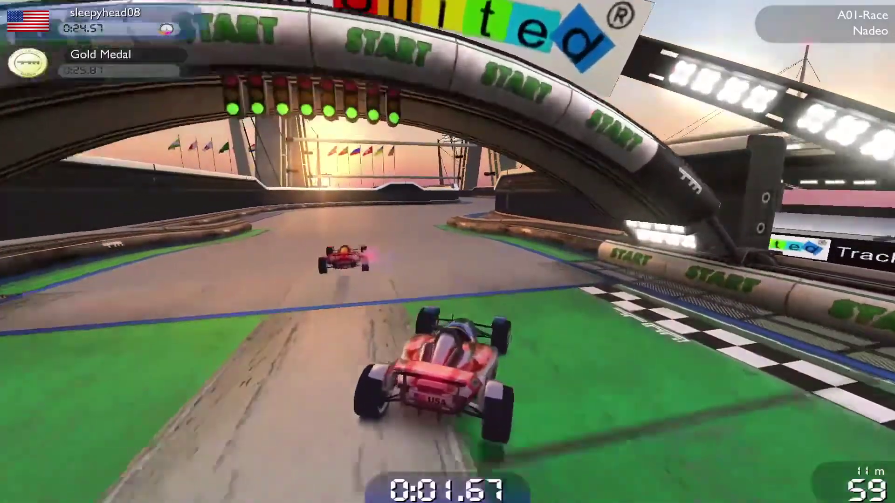
pyautogui.press('Left')
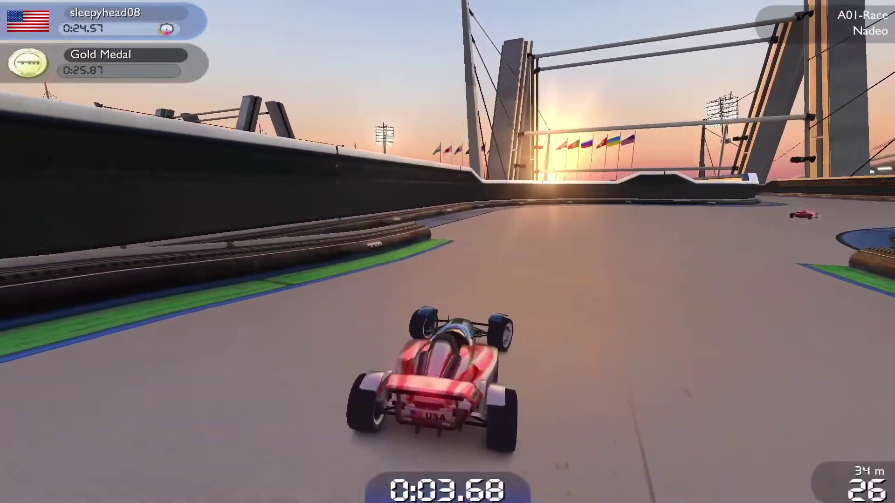
pyautogui.press('Up')
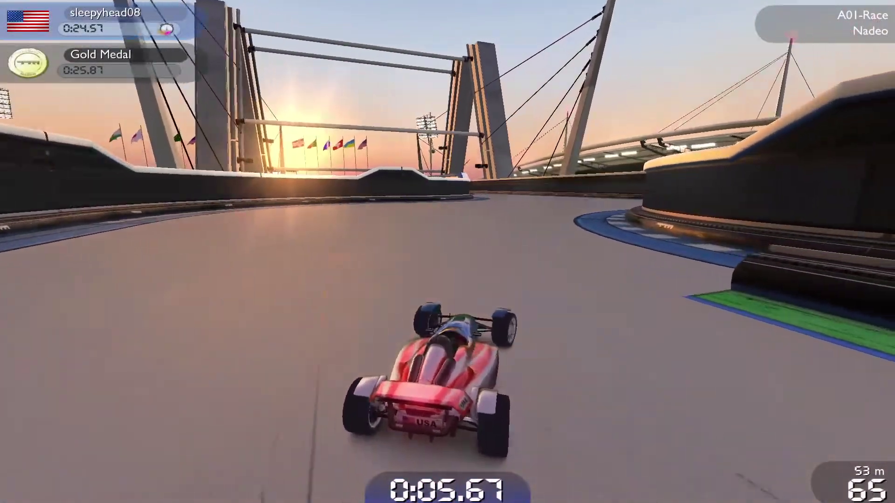
pyautogui.press('Right')
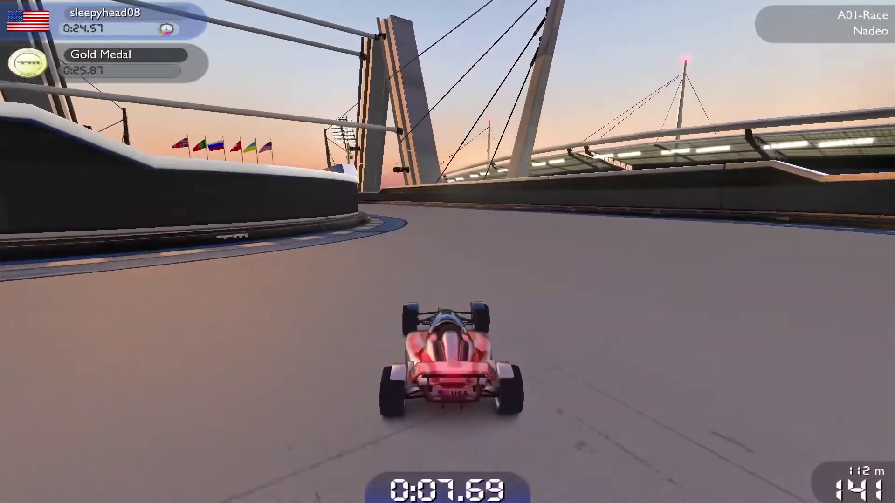
pyautogui.press('Left')
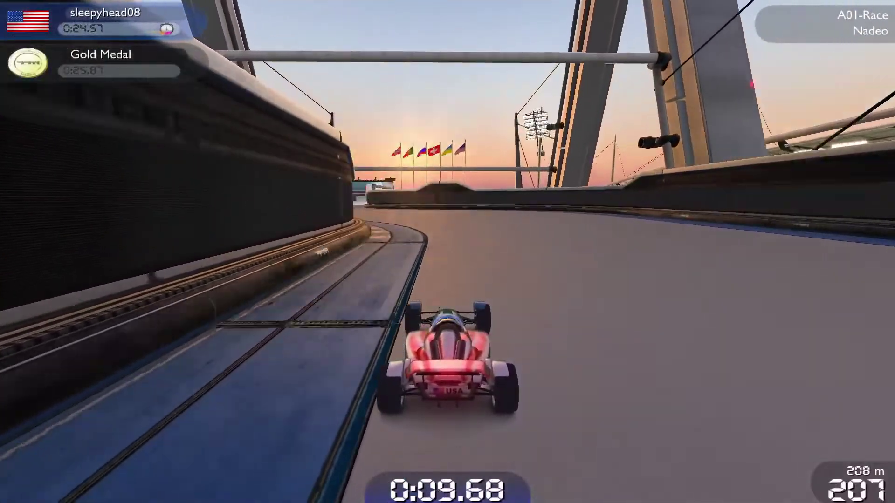
pyautogui.press('Left')
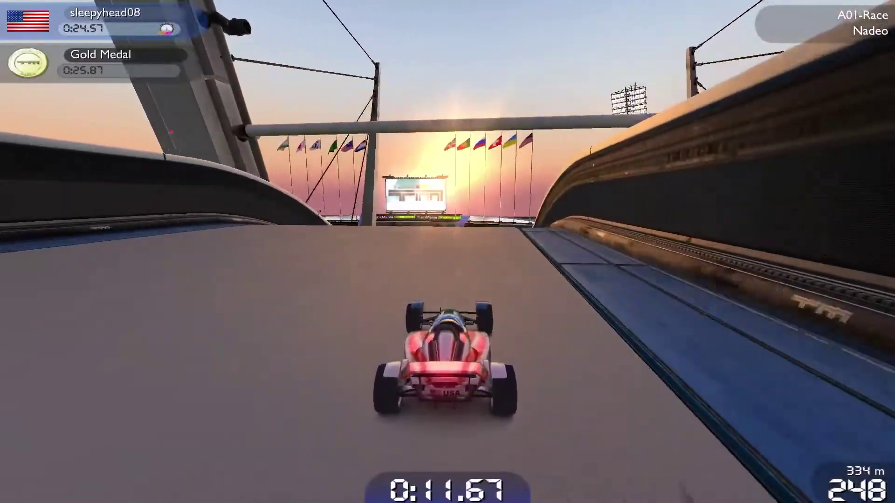
pyautogui.press('Up')
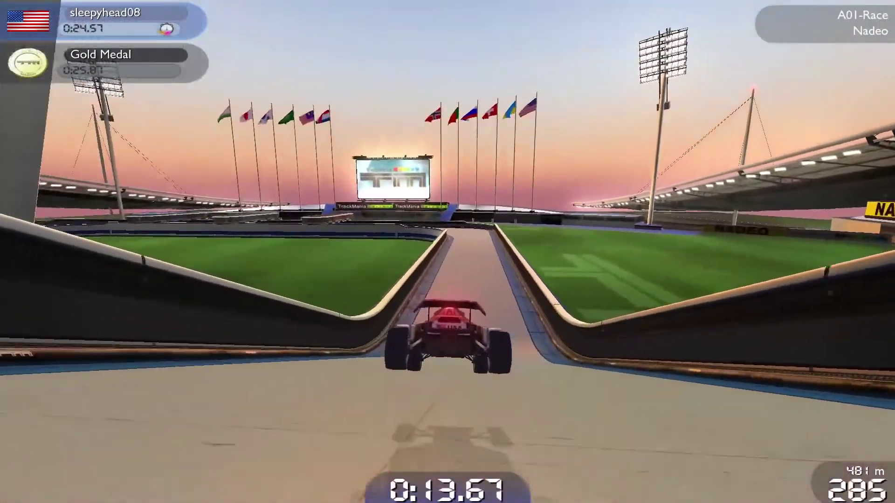
pyautogui.press('Up')
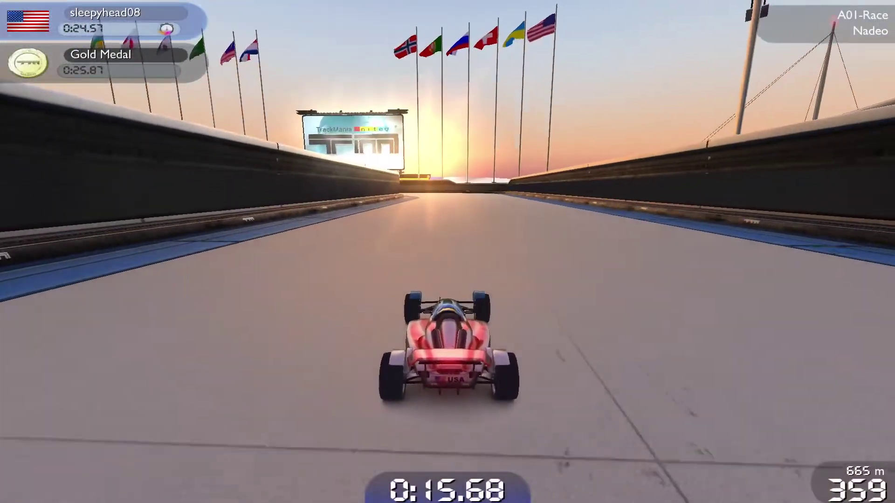
pyautogui.press('Left')
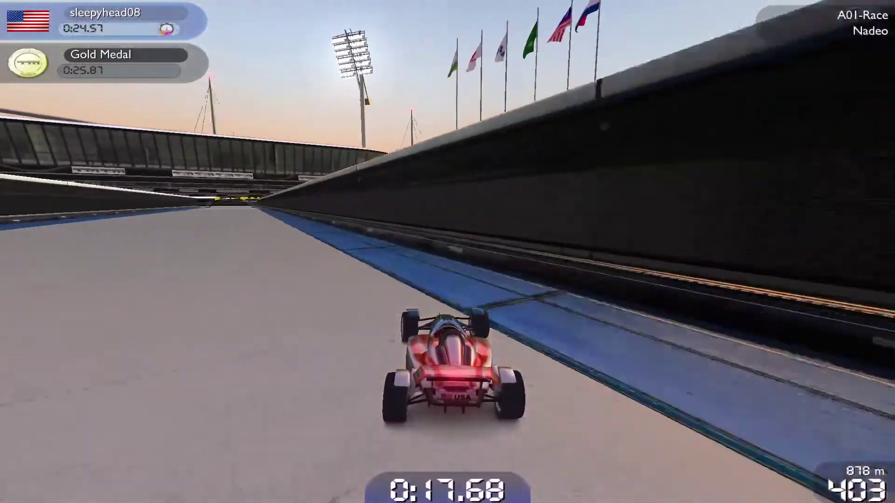
pyautogui.press('Left')
# Drive past the checkpoint, up the ramp, through the loop, and across the finish at 0:31.40
pyautogui.press('Up')
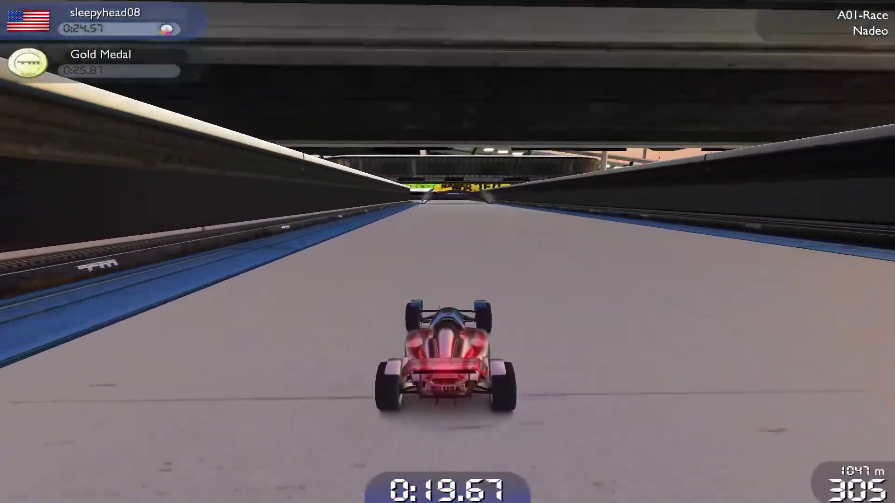
pyautogui.press('Up')
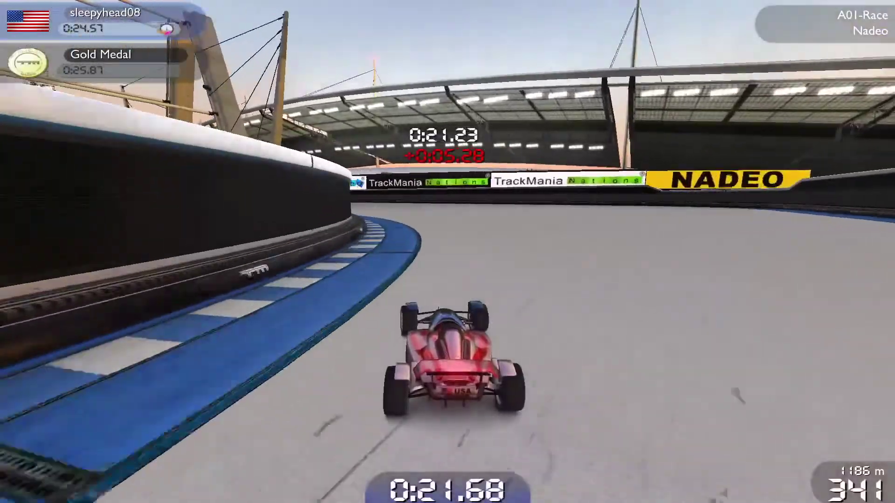
pyautogui.press('Left')
pyautogui.press('Up')
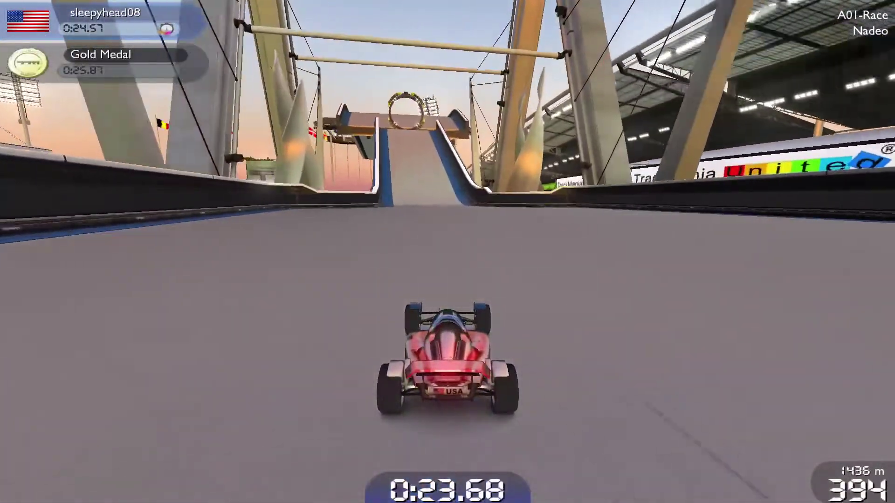
pyautogui.press('Up')
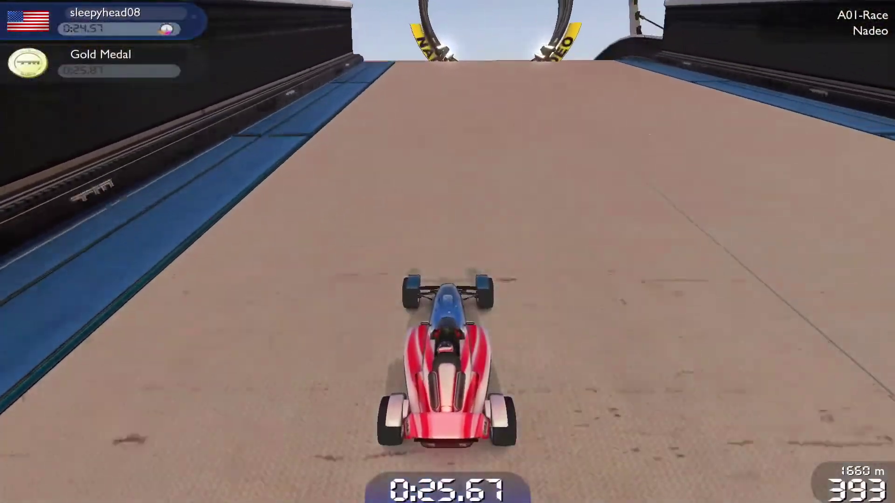
pyautogui.press('Up')
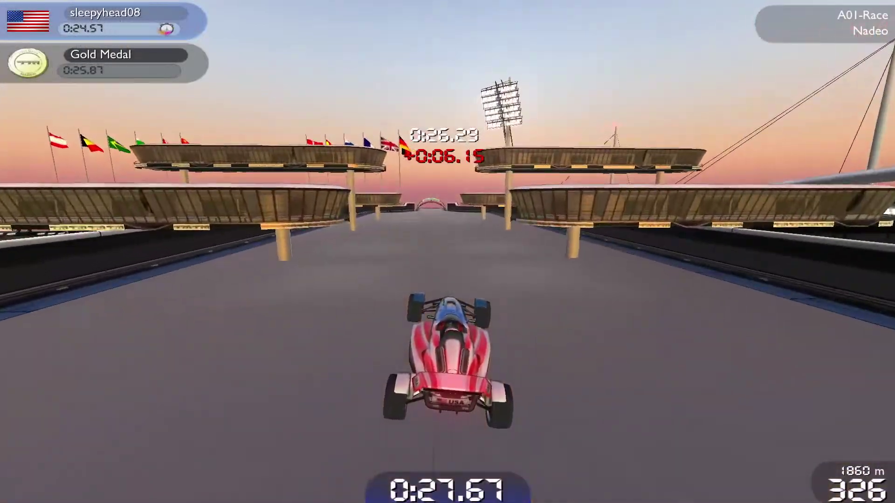
pyautogui.press('Up')
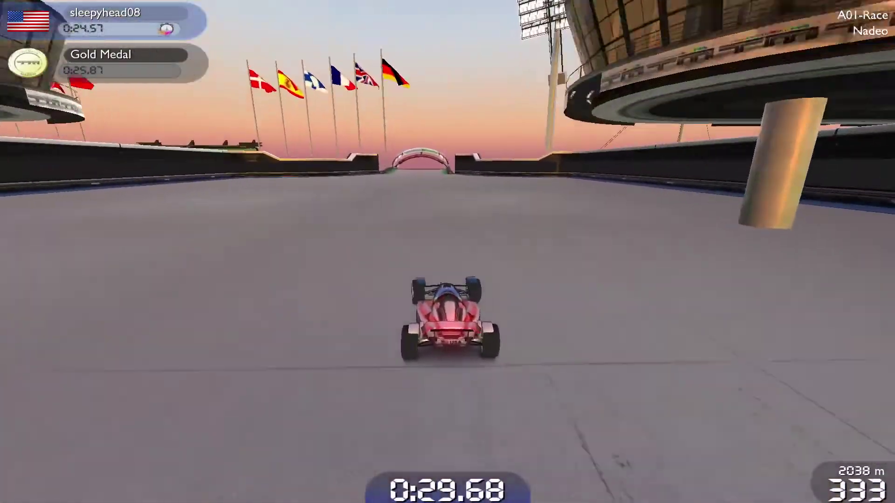
pyautogui.press('Up')
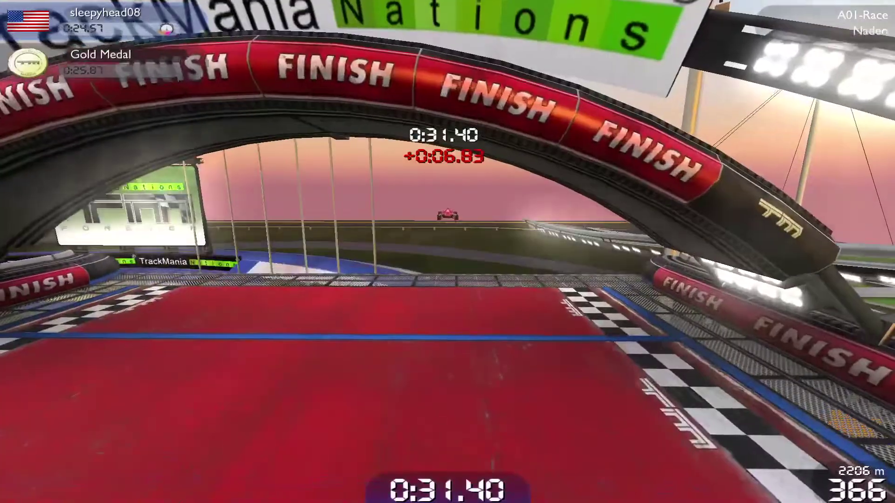